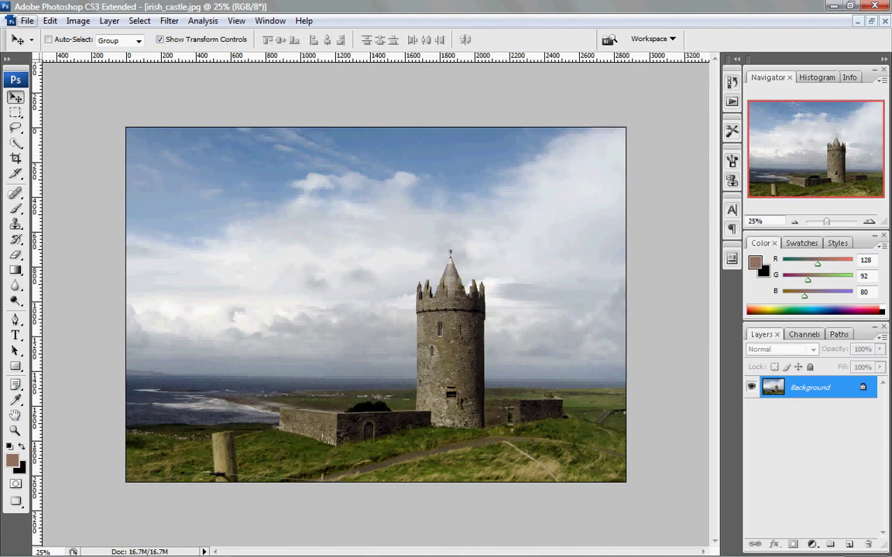
{"action": "left_click", "coordinate": [27, 21]}
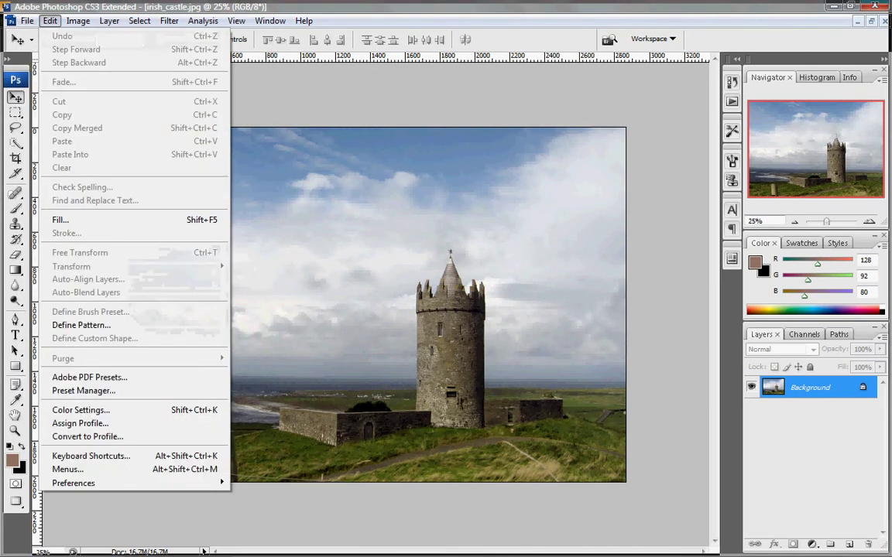
{"action": "mouse_move", "coordinate": [78, 21]}
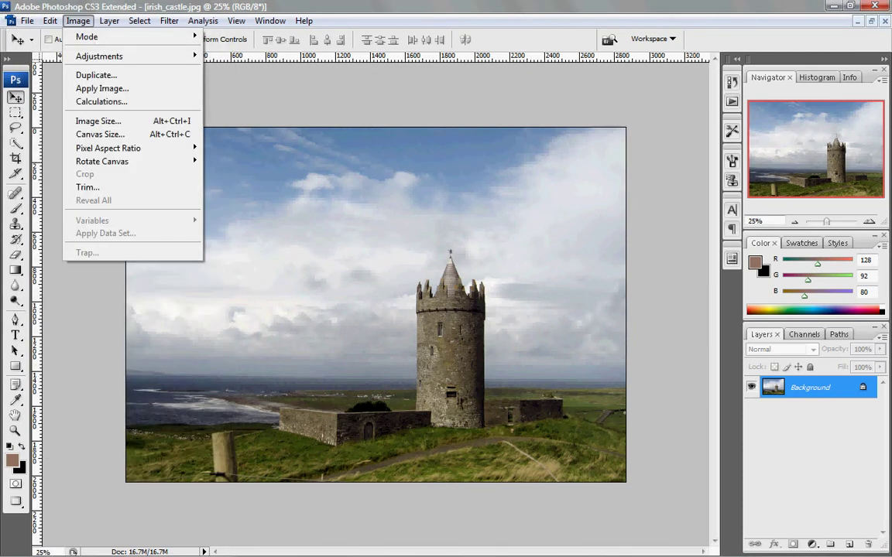
{"action": "mouse_move", "coordinate": [110, 21]}
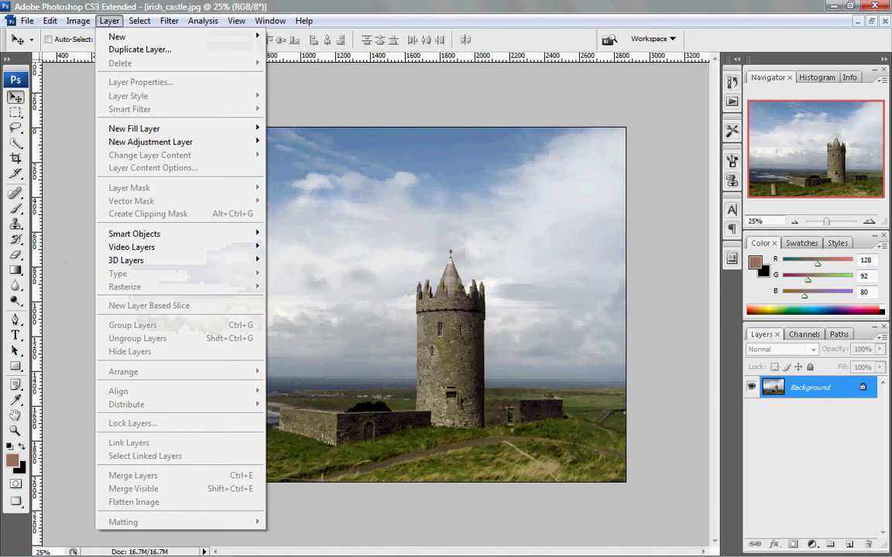
{"action": "key", "text": "Right"}
{"action": "key", "text": "Right"}
{"action": "key", "text": "Escape"}
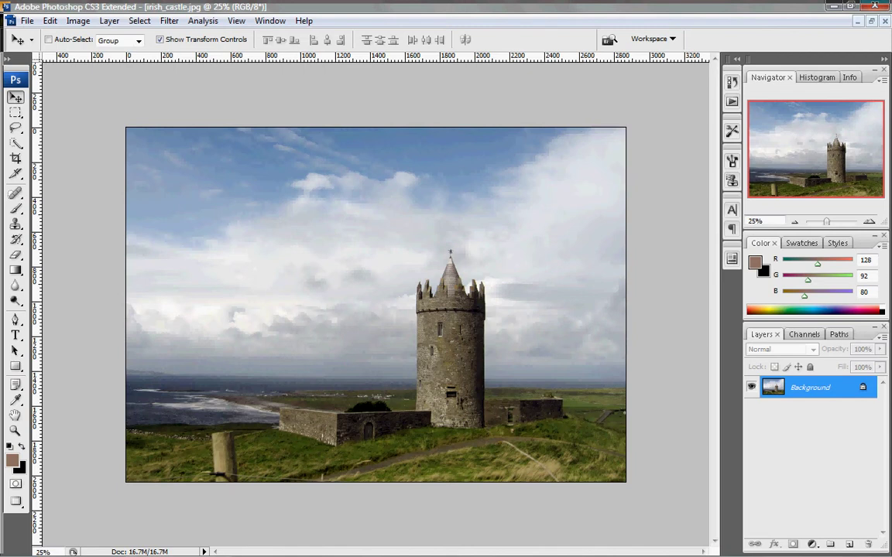
{"action": "key", "text": "m"}
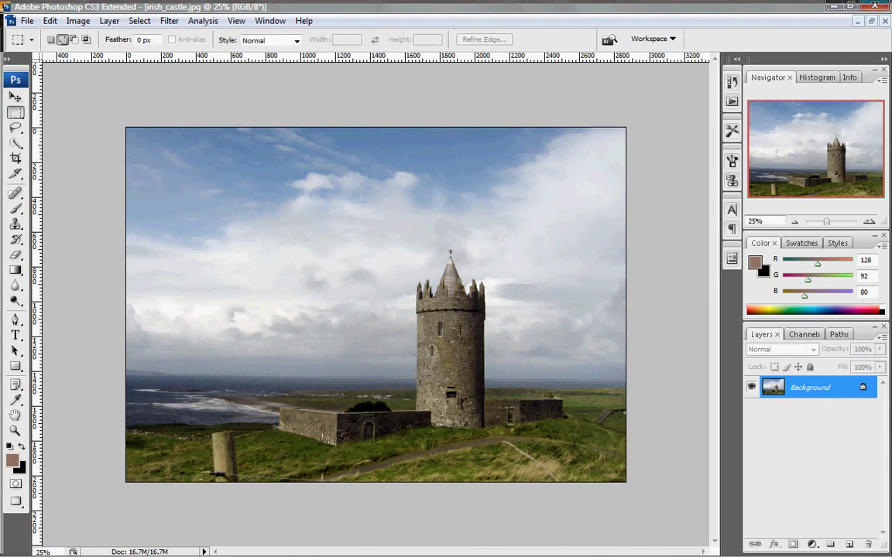
{"action": "key", "text": "l"}
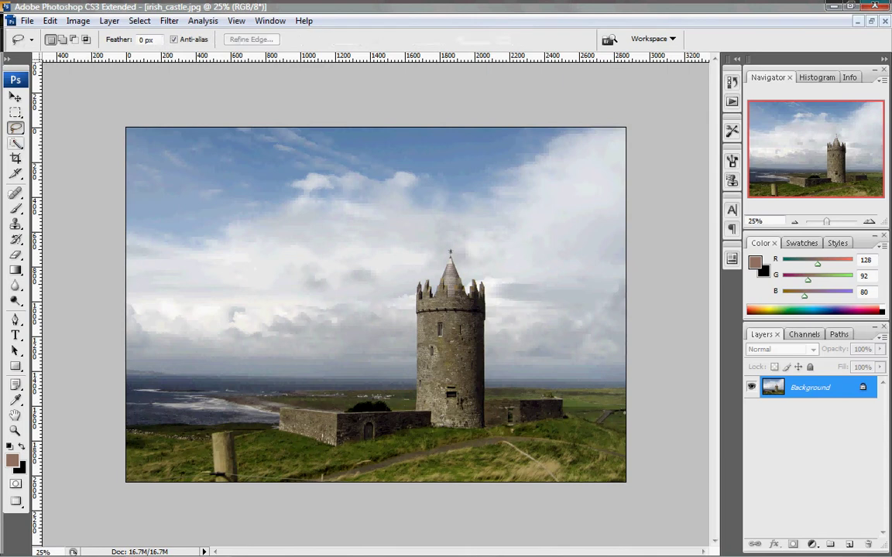
{"action": "key", "text": "w"}
{"action": "key", "text": "v"}
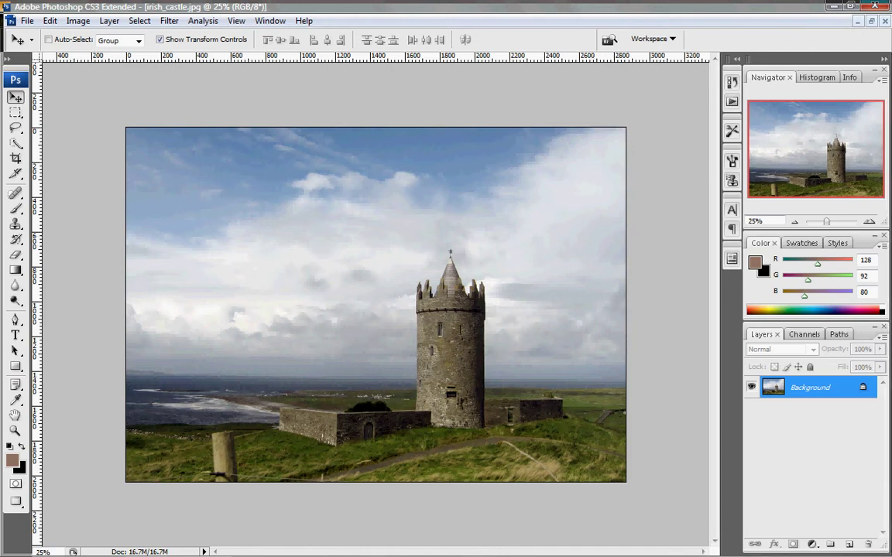
Try the collapsed History and Actions palettes, and leave the History palette expanded.
{"action": "left_click", "coordinate": [731, 81]}
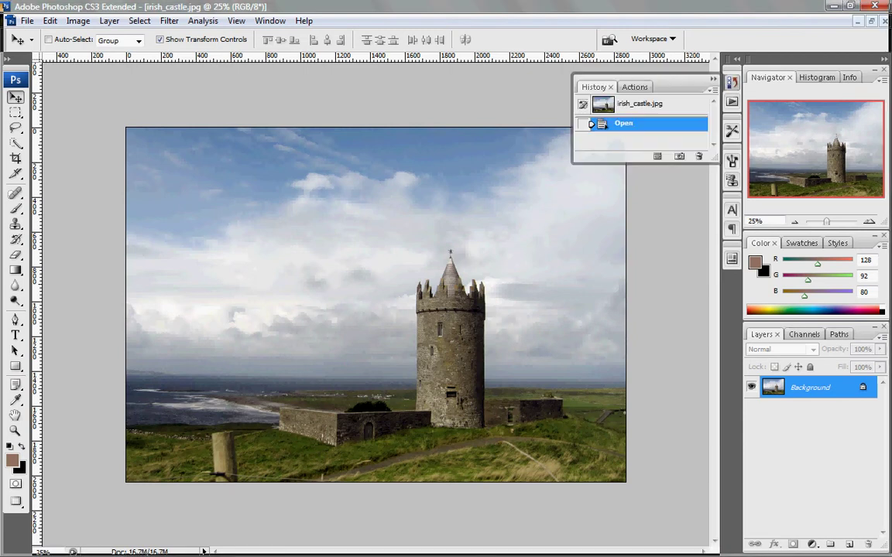
{"action": "left_click", "coordinate": [732, 81]}
{"action": "left_click", "coordinate": [731, 101]}
{"action": "left_click", "coordinate": [731, 101]}
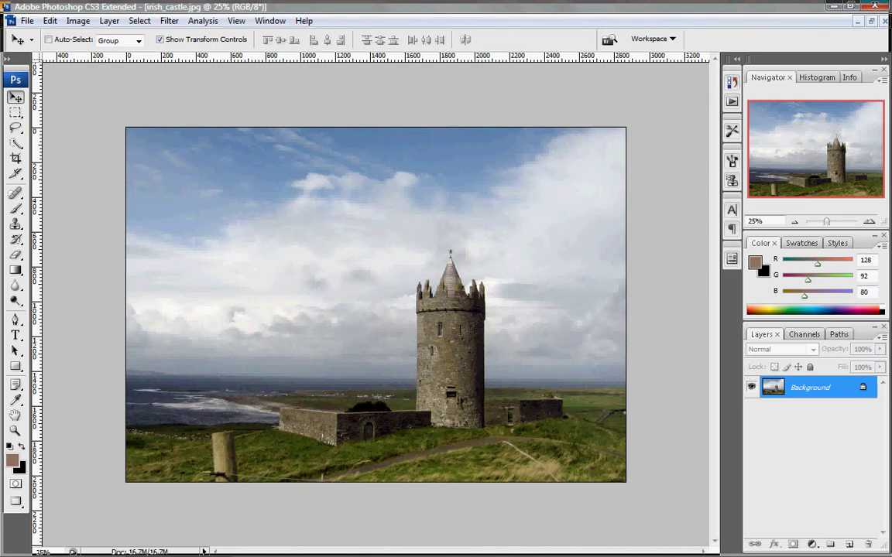
{"action": "left_click", "coordinate": [731, 82]}
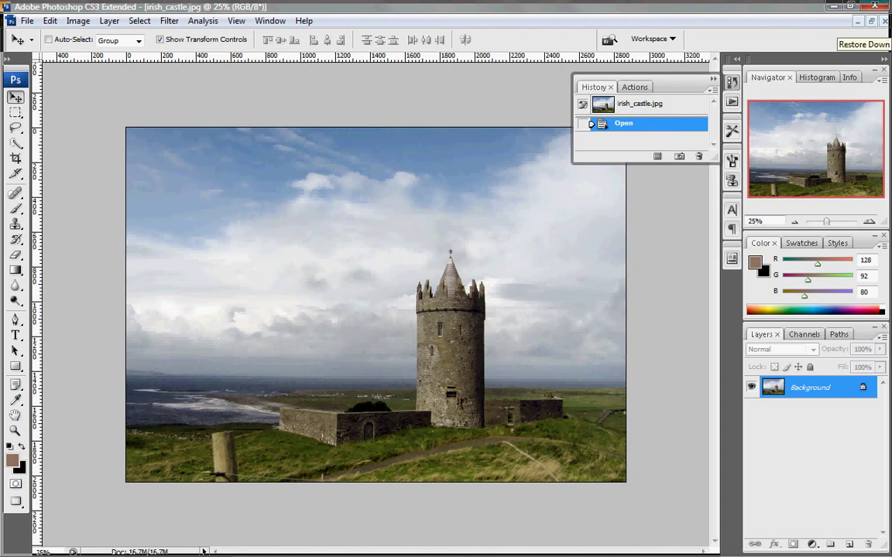
Float the irish_castle.jpg window to try moving and minimizing it, and return it to its maximized state.
{"action": "left_click", "coordinate": [872, 21]}
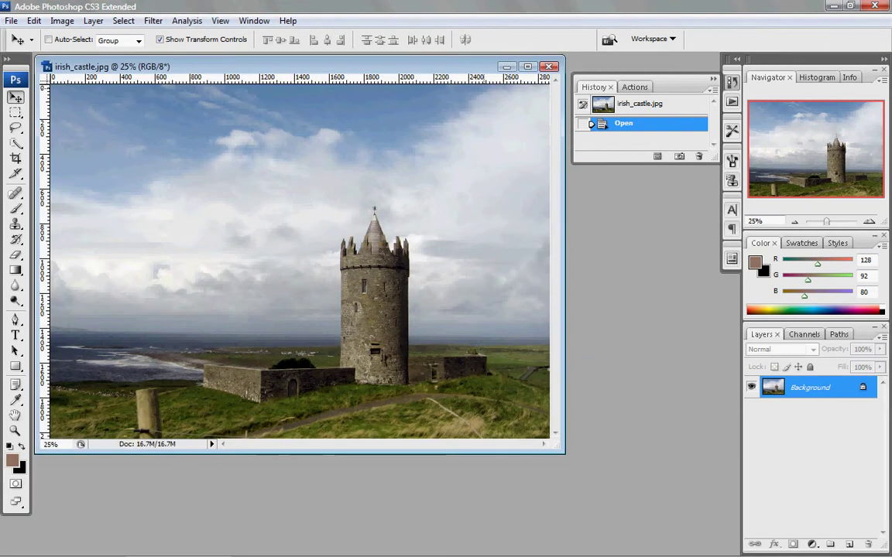
{"action": "mouse_move", "coordinate": [309, 67]}
{"action": "left_mouse_down"}
{"action": "mouse_move", "coordinate": [313, 147]}
{"action": "mouse_move", "coordinate": [315, 83]}
{"action": "left_mouse_up"}
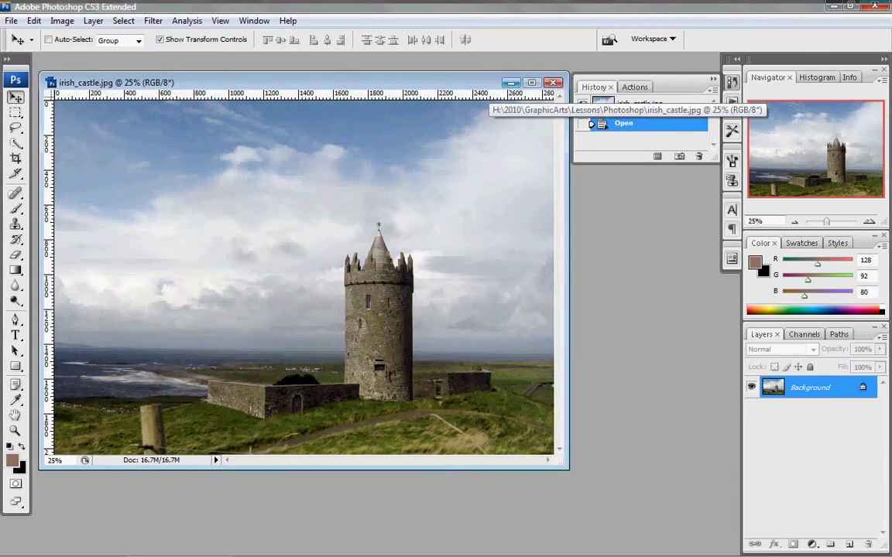
{"action": "left_click", "coordinate": [510, 82]}
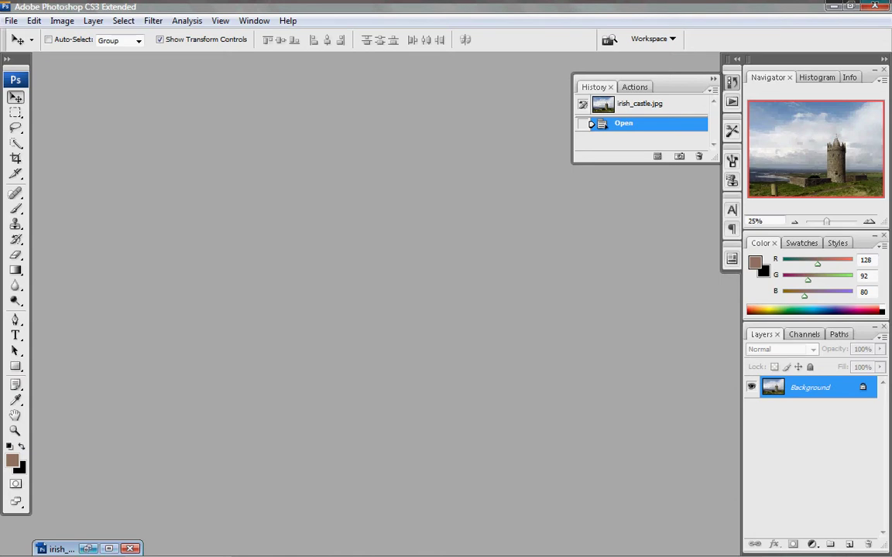
{"action": "left_click", "coordinate": [88, 548]}
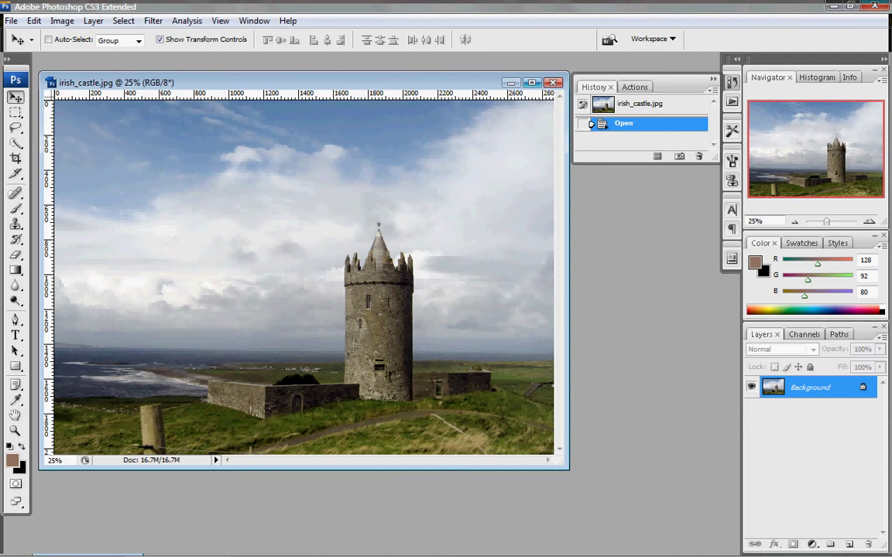
{"action": "left_click", "coordinate": [531, 82]}
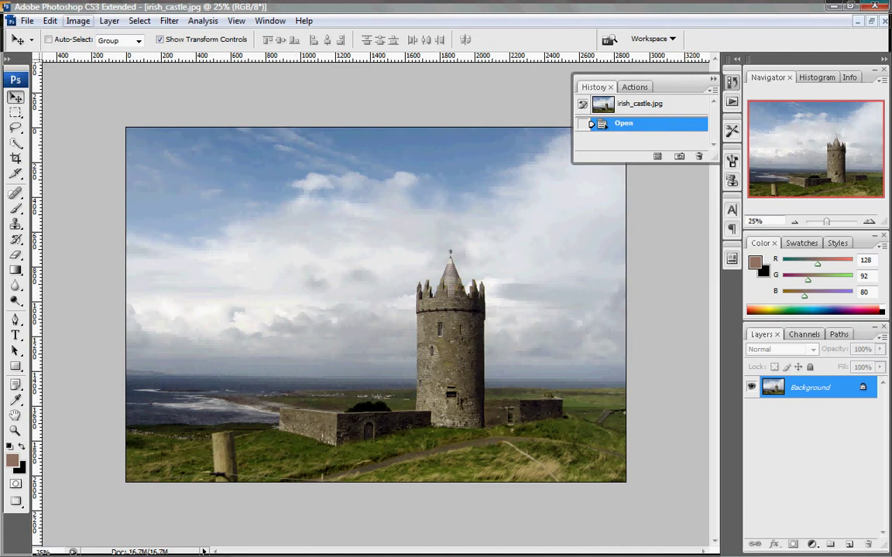
Duplicate the castle image as "irish_castle copy".
{"action": "left_click", "coordinate": [77, 21]}
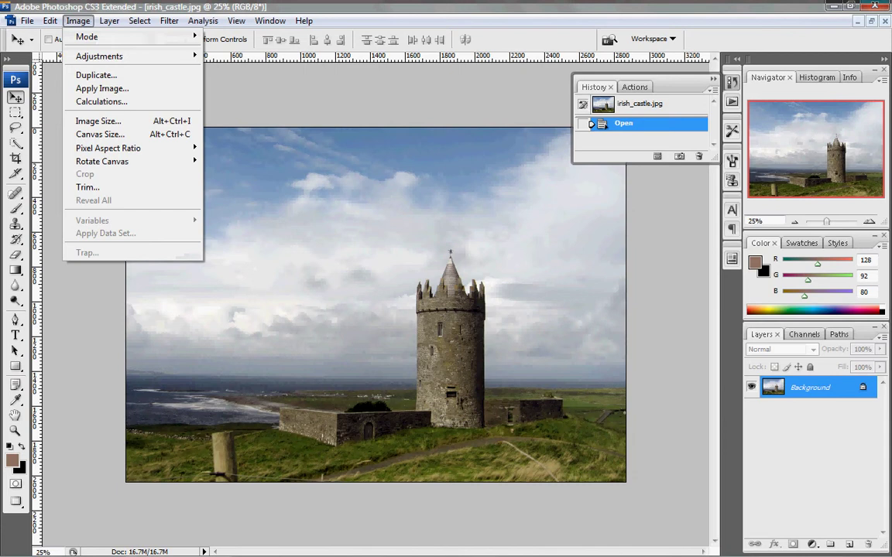
{"action": "left_click", "coordinate": [96, 75]}
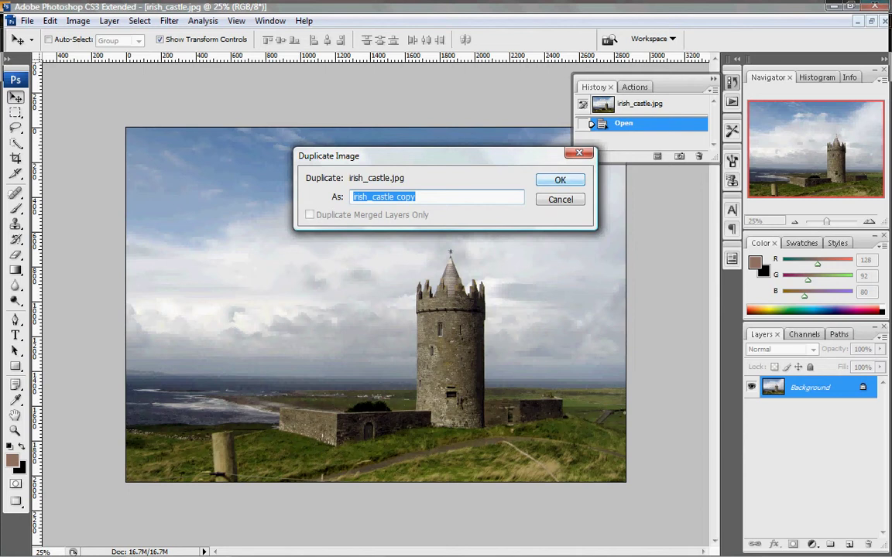
{"action": "key", "text": "Return"}
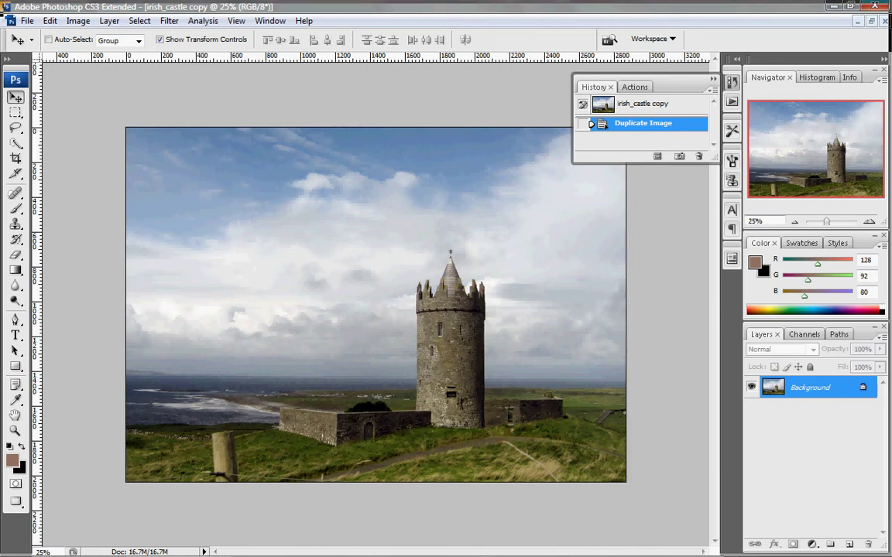
Minimize the original irish_castle.jpg window and maximize the window of the duplicate.
{"action": "left_click", "coordinate": [870, 21]}
{"action": "left_click_drag", "start_coordinate": [310, 72], "coordinate": [408, 159]}
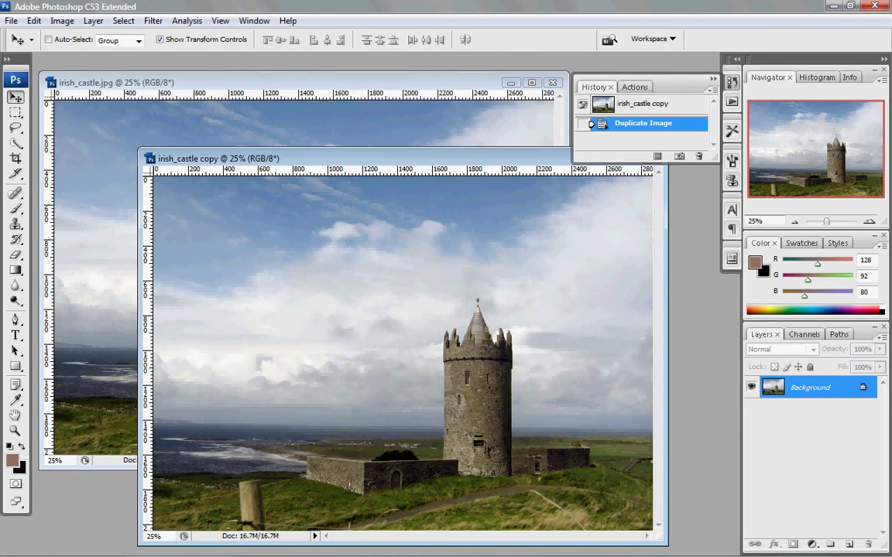
{"action": "left_click", "coordinate": [510, 82]}
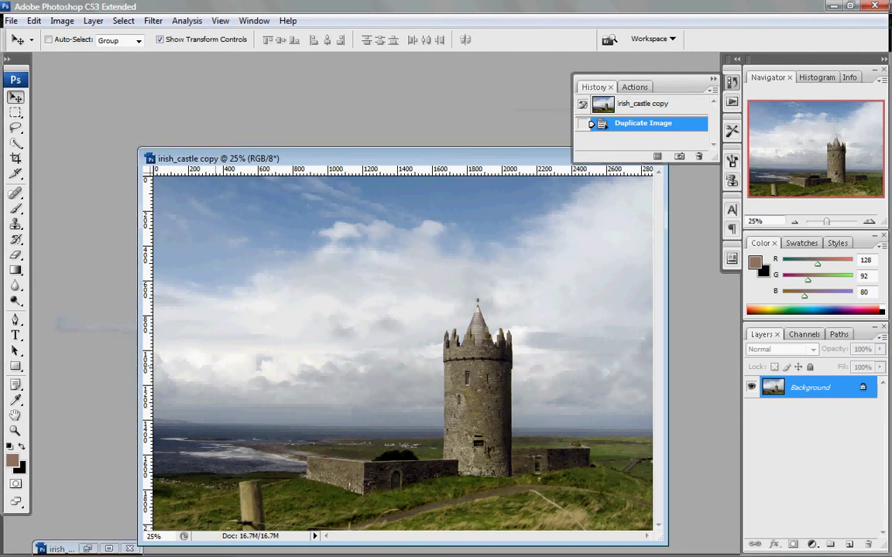
{"action": "left_click_drag", "start_coordinate": [387, 158], "coordinate": [272, 110]}
{"action": "left_click", "coordinate": [520, 109]}
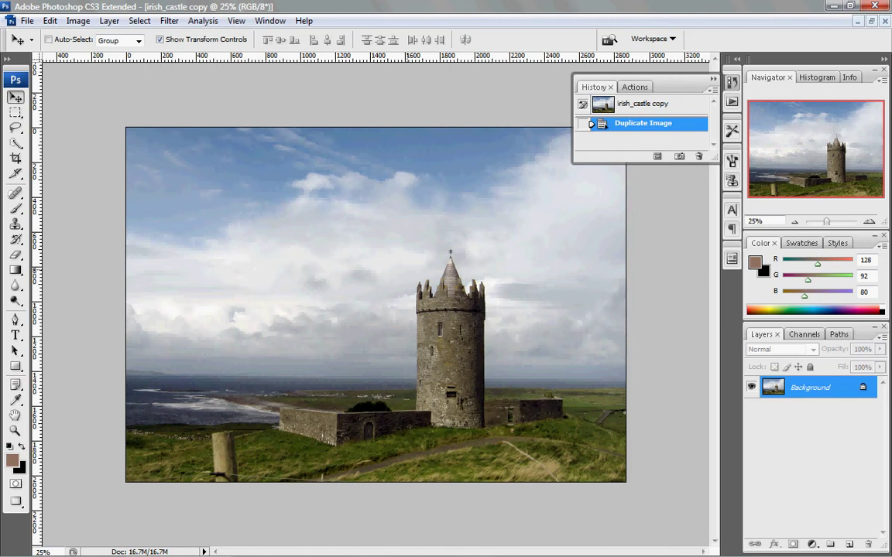
Convert the locked Background into a regular layer named "background" and check it by hiding and showing it.
{"action": "key", "text": "z"}
{"action": "left_click_drag", "start_coordinate": [433, 239], "coordinate": [464, 271]}
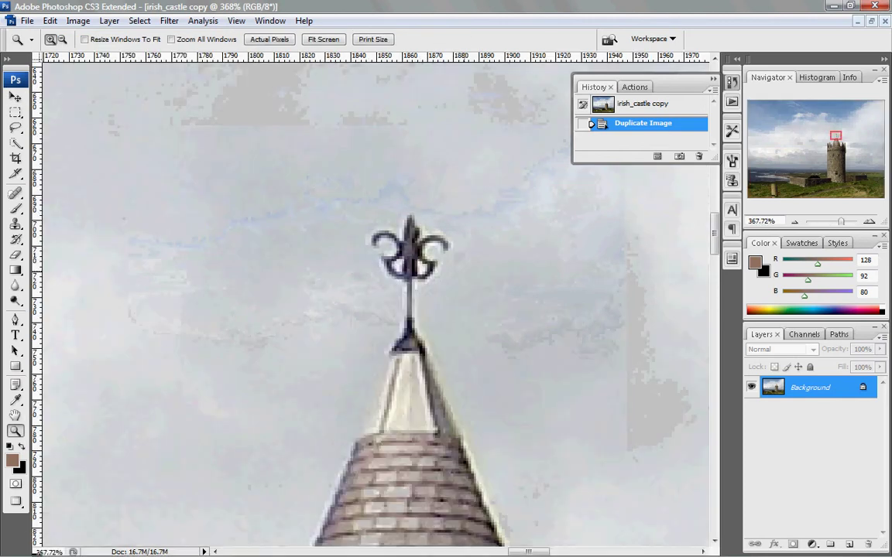
{"action": "key", "text": "ctrl+0"}
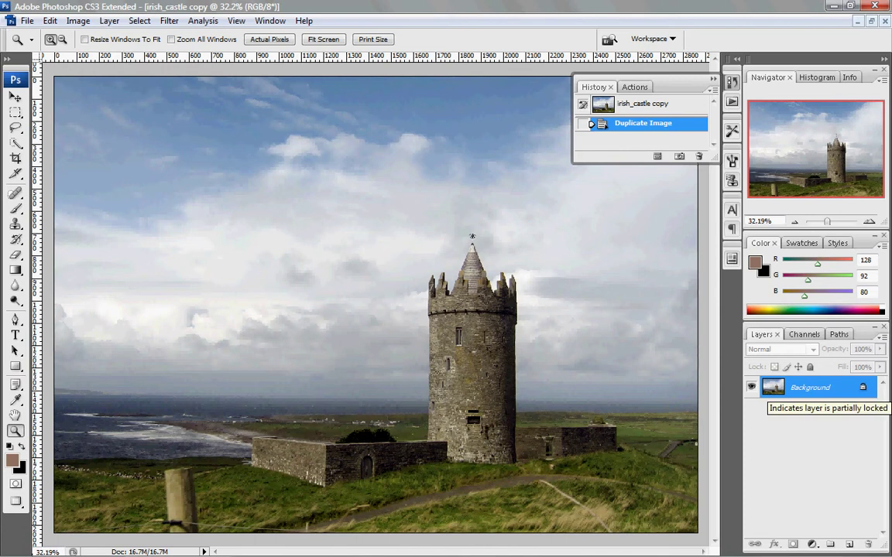
{"action": "double_click", "coordinate": [862, 387]}
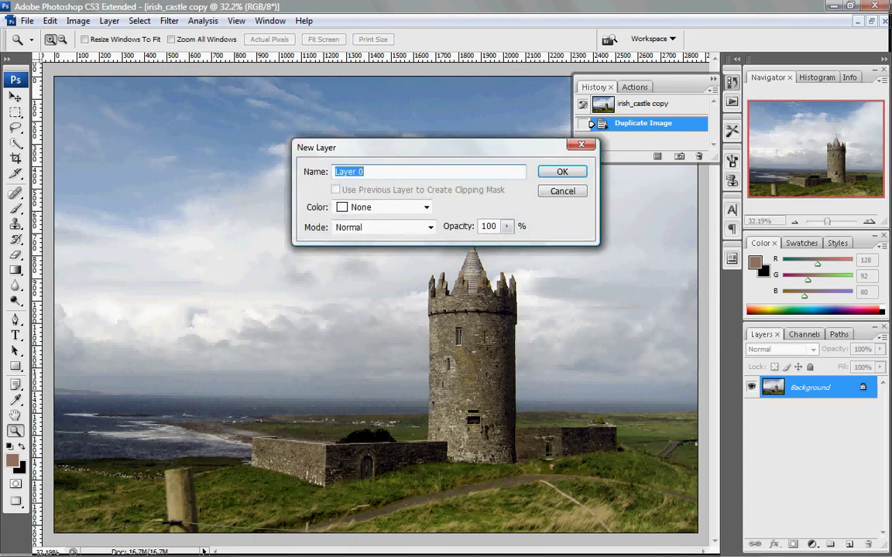
{"action": "type", "text": "background"}
{"action": "key", "text": "Return"}
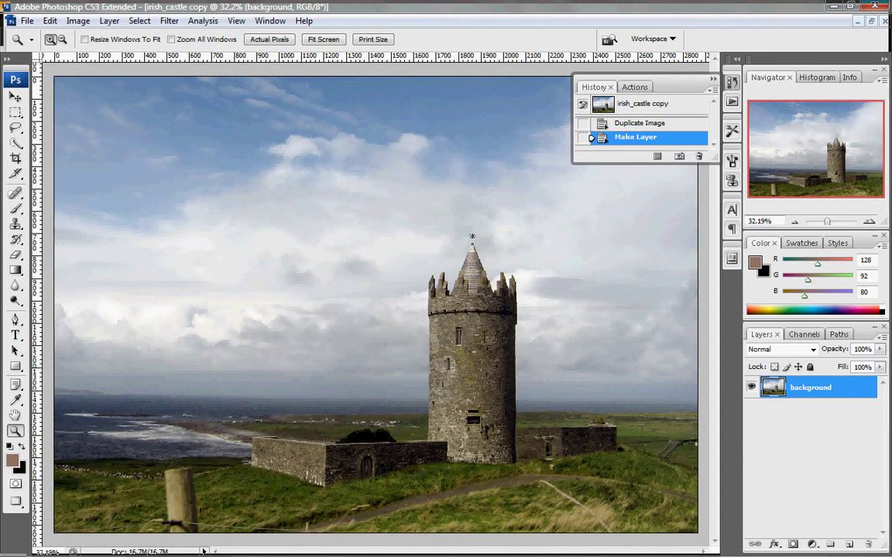
{"action": "left_click", "coordinate": [750, 387]}
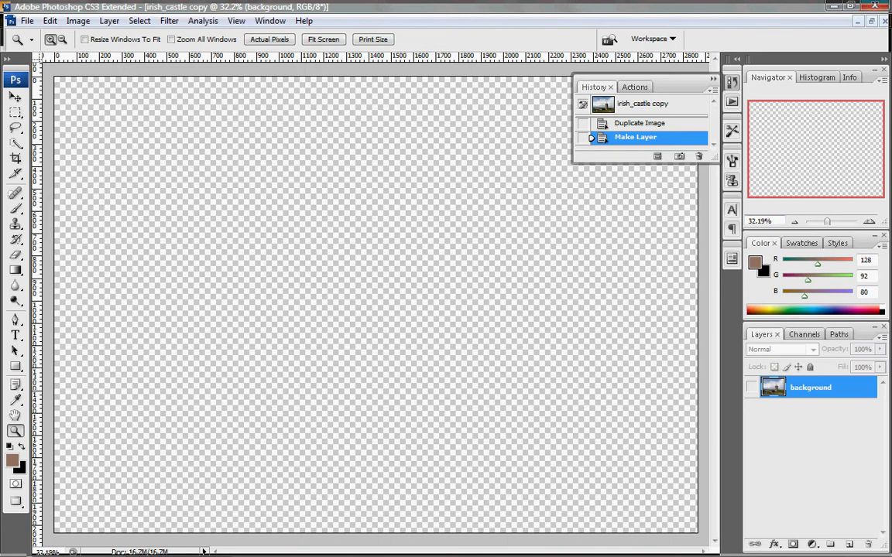
{"action": "left_click", "coordinate": [751, 387]}
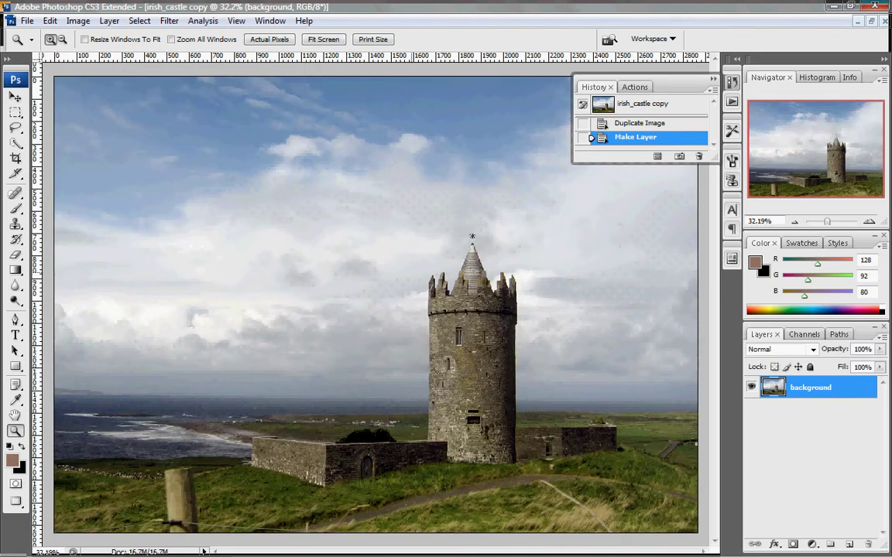
Transform the background layer to 68.6% of its size, rotated 0.4° and placed near the middle of the canvas.
{"action": "left_click", "coordinate": [15, 97]}
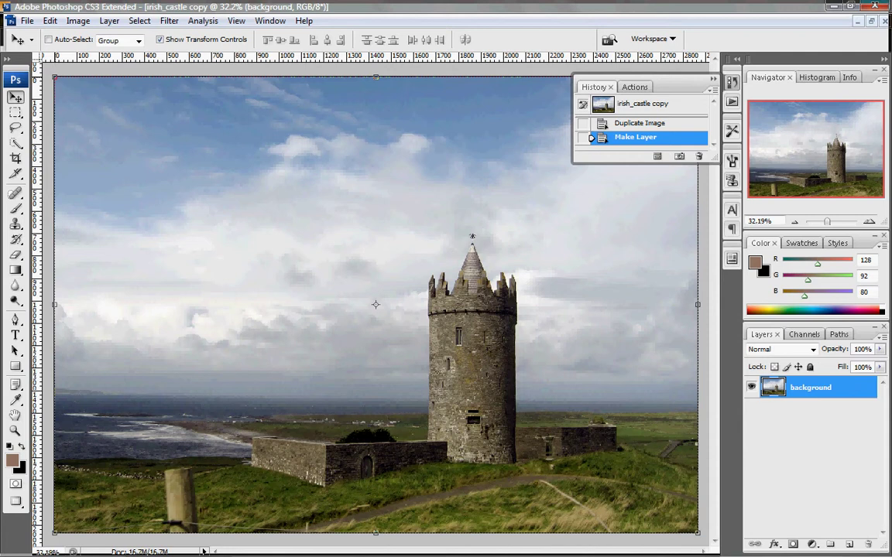
{"action": "left_click_drag", "start_coordinate": [55, 77], "coordinate": [255, 220]}
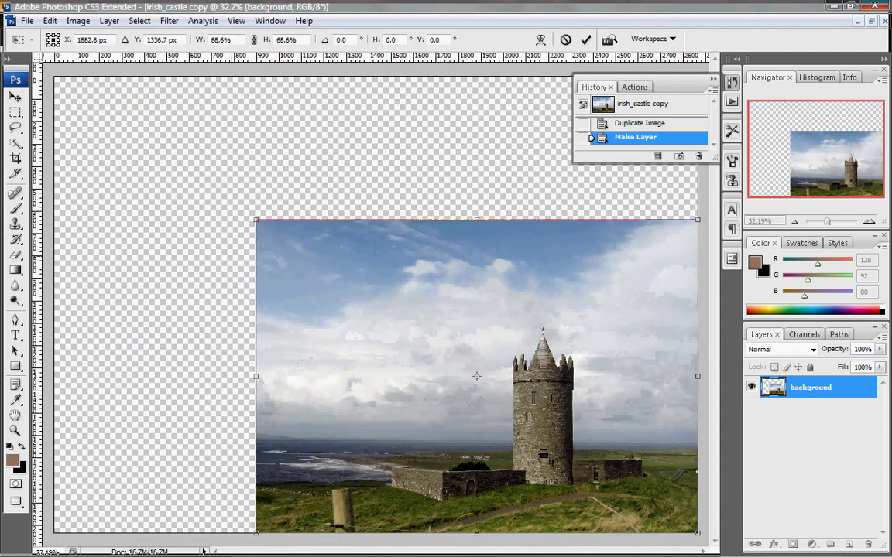
{"action": "left_click_drag", "start_coordinate": [433, 341], "coordinate": [361, 283]}
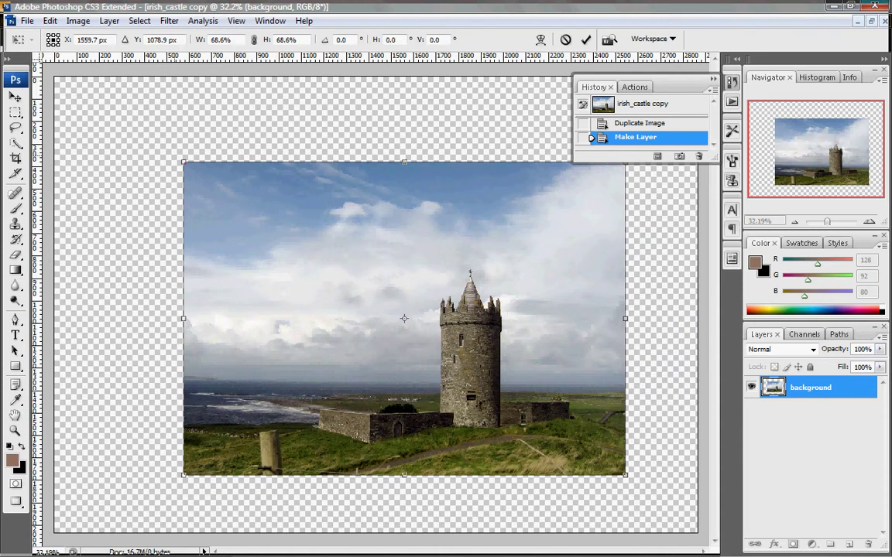
{"action": "mouse_move", "coordinate": [650, 325]}
{"action": "left_mouse_down"}
{"action": "mouse_move", "coordinate": [629, 416]}
{"action": "mouse_move", "coordinate": [650, 326]}
{"action": "left_mouse_up"}
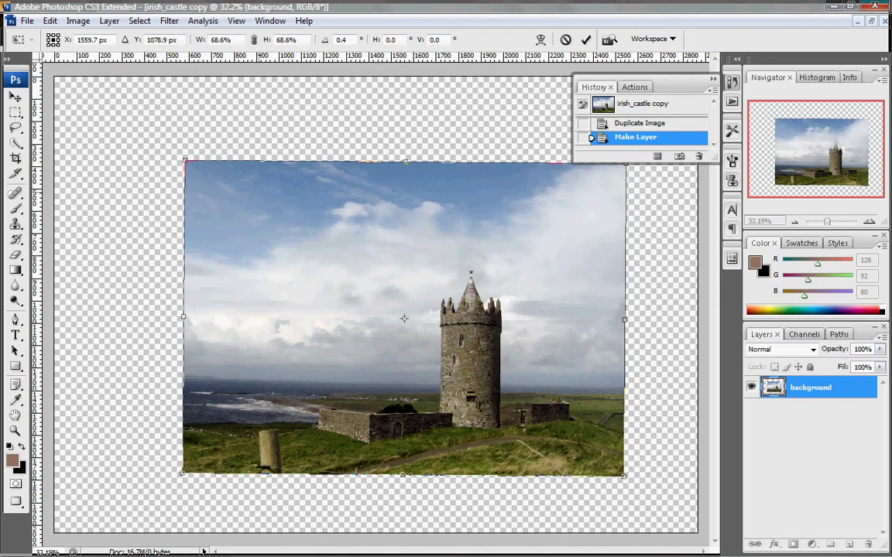
{"action": "left_click", "coordinate": [15, 97]}
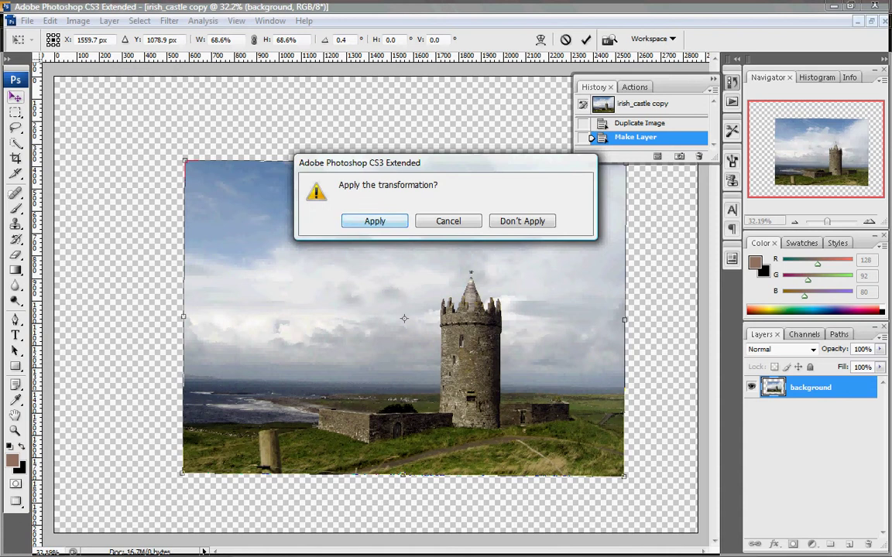
{"action": "key", "text": "Return"}
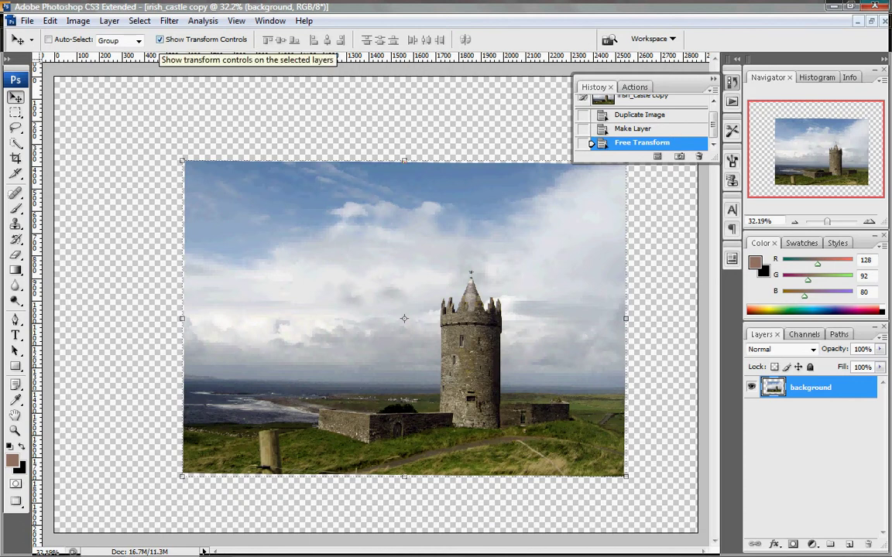
Toggle the Move tool's transform controls off and on, and rotate the background layer by -0.9°.
{"action": "left_click", "coordinate": [160, 40]}
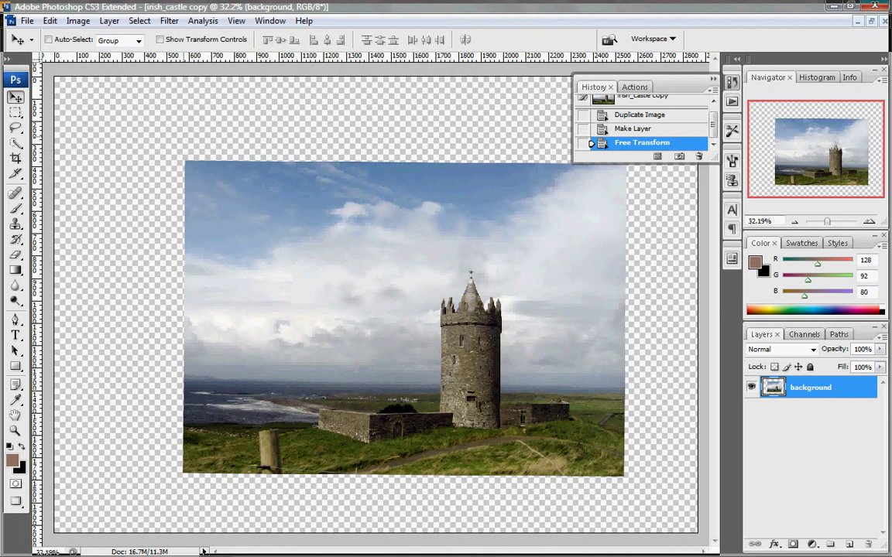
{"action": "left_click", "coordinate": [160, 40]}
{"action": "mouse_move", "coordinate": [175, 154]}
{"action": "left_mouse_down"}
{"action": "mouse_move", "coordinate": [157, 185]}
{"action": "mouse_move", "coordinate": [172, 159]}
{"action": "left_mouse_up"}
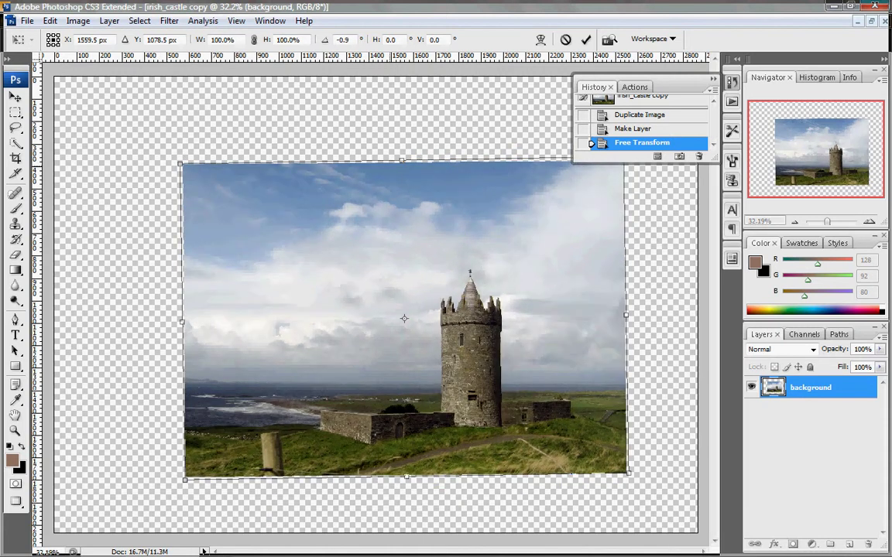
{"action": "key", "text": "Return"}
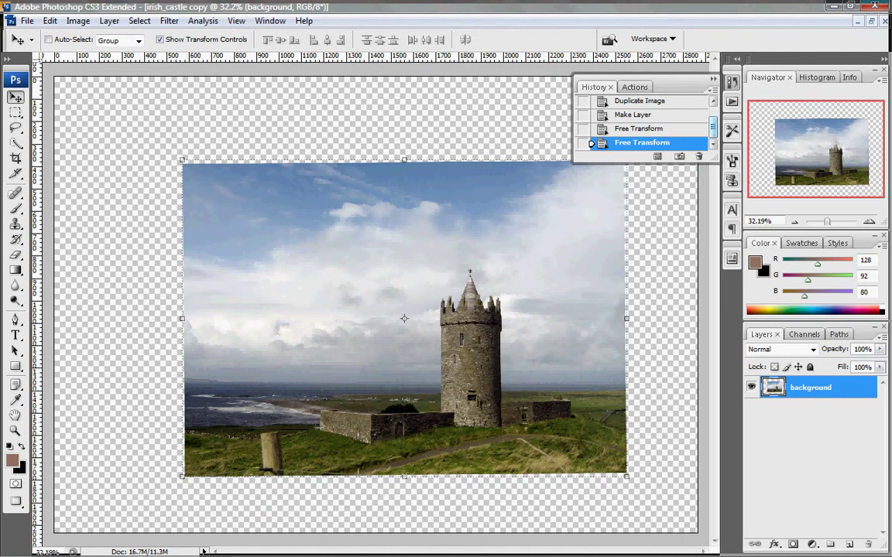
Revert the image to the Make Layer history state, undoing both free transforms of the background layer.
{"action": "left_click_drag", "start_coordinate": [712, 127], "coordinate": [712, 121]}
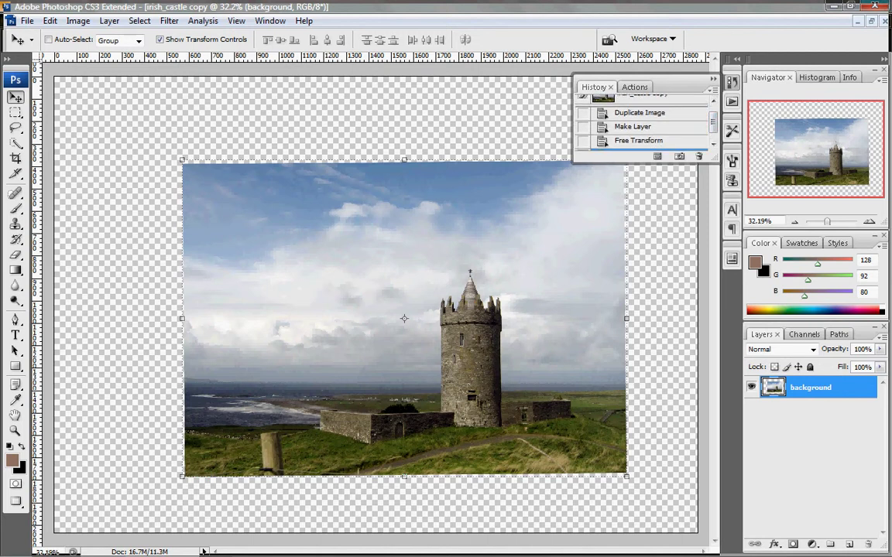
{"action": "left_click", "coordinate": [634, 126]}
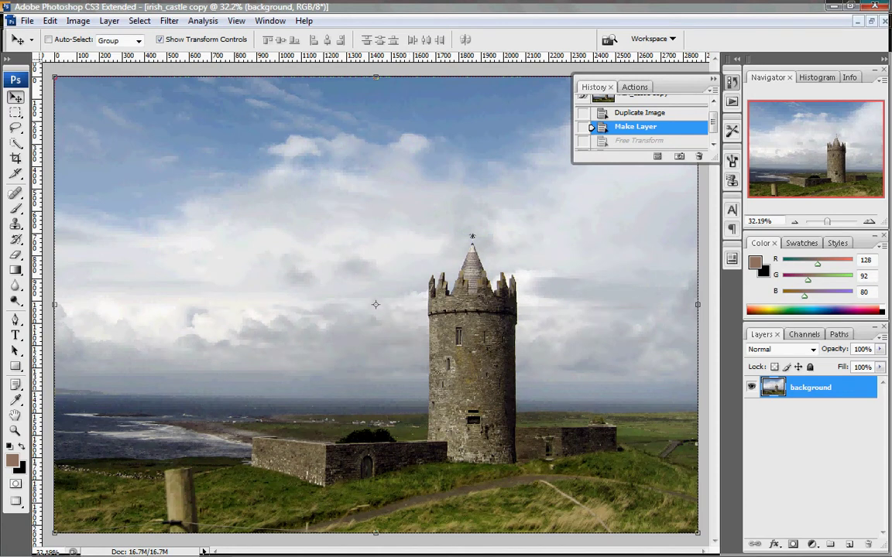
{"action": "left_click", "coordinate": [712, 144]}
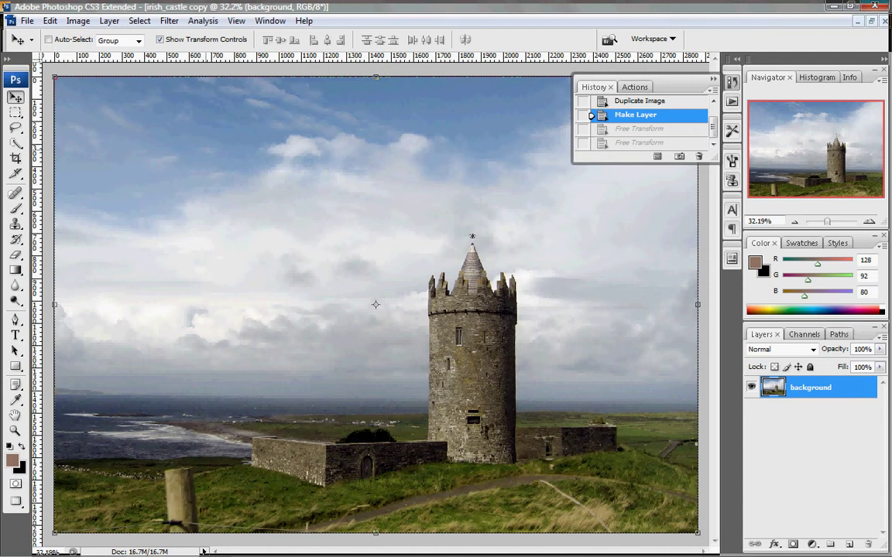
Select a small area of sky, about 240 by 340 px, with the Rectangular Marquee and deselect it.
{"action": "key", "text": "m"}
{"action": "left_click_drag", "start_coordinate": [233, 180], "coordinate": [287, 257]}
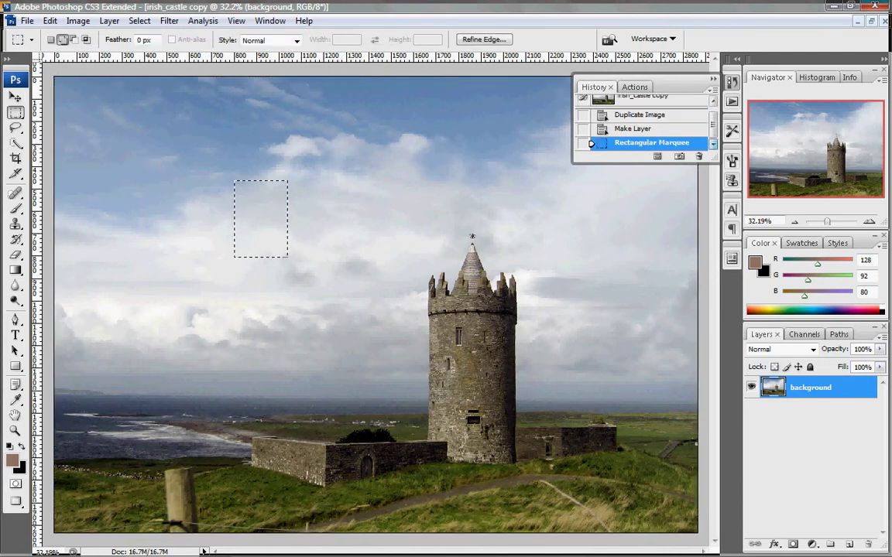
{"action": "key", "text": "ctrl+d"}
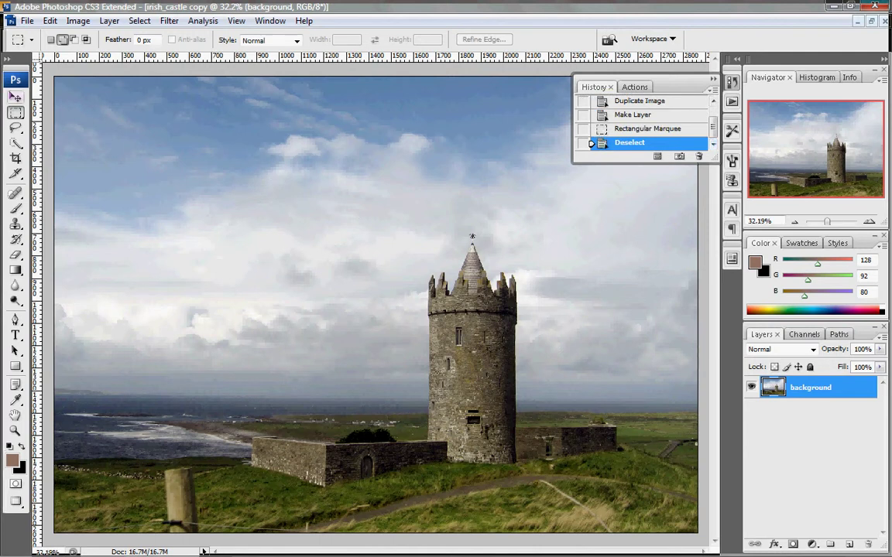
Free-transform the background layer to 67.8% of its size, rotated 90° and placed near the middle of the canvas.
{"action": "key", "text": "v"}
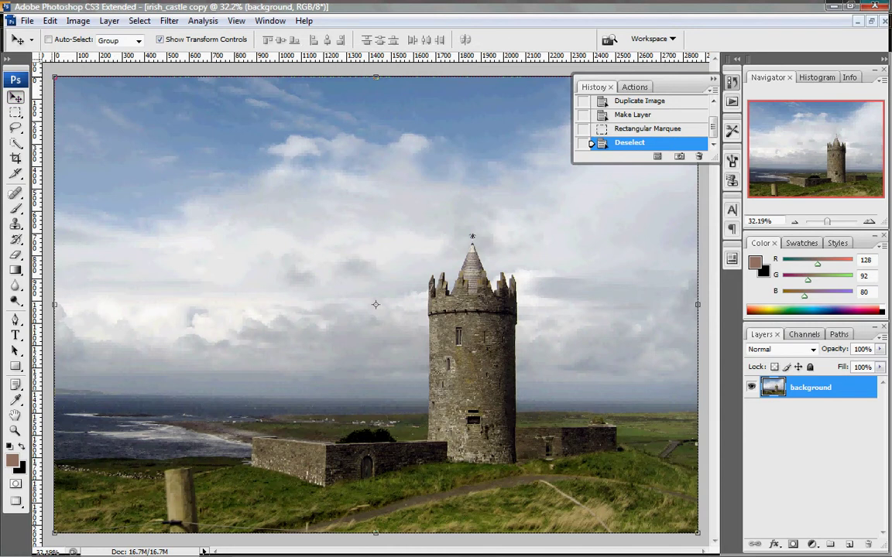
{"action": "key", "text": "ctrl+t"}
{"action": "left_click_drag", "start_coordinate": [71, 93], "coordinate": [261, 224]}
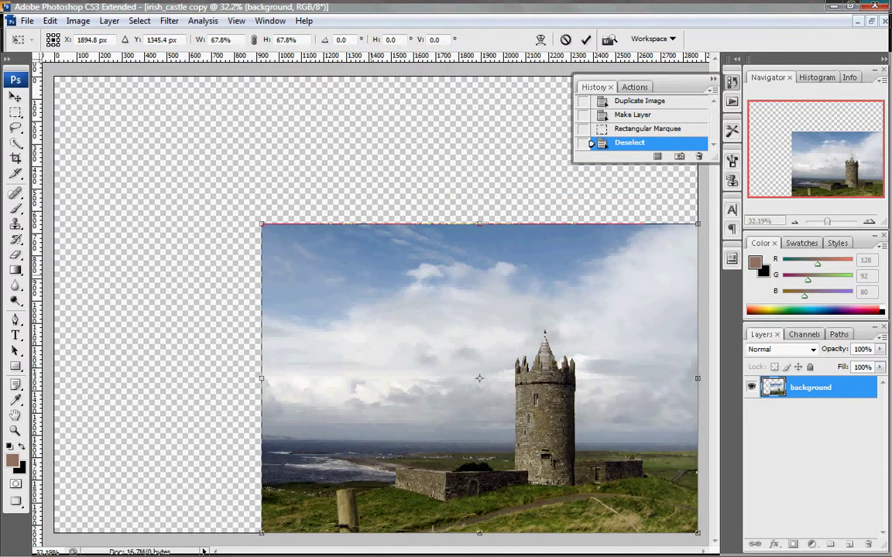
{"action": "left_click_drag", "start_coordinate": [379, 278], "coordinate": [278, 232]}
{"action": "left_click_drag", "start_coordinate": [148, 152], "coordinate": [192, 116]}
{"action": "left_click_drag", "start_coordinate": [298, 79], "coordinate": [563, 139]}
{"action": "left_click_drag", "start_coordinate": [416, 404], "coordinate": [425, 399]}
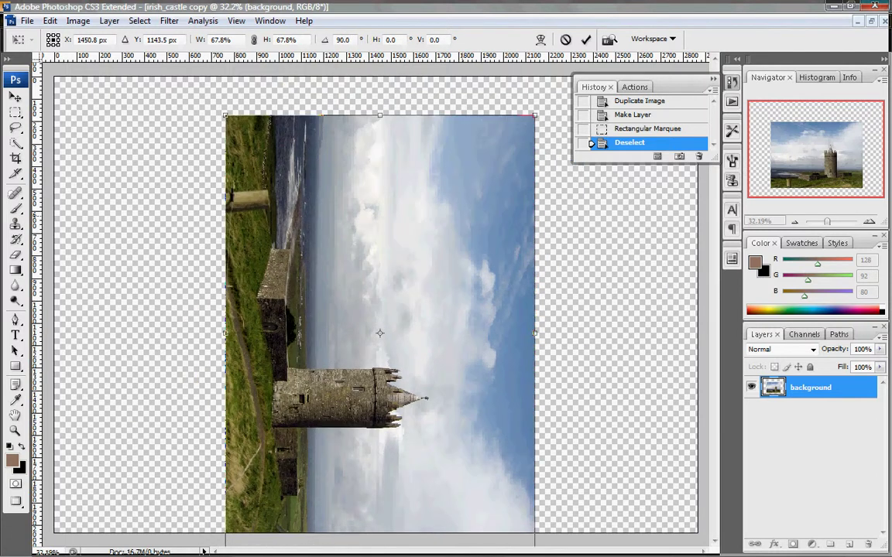
{"action": "left_click_drag", "start_coordinate": [425, 399], "coordinate": [425, 370]}
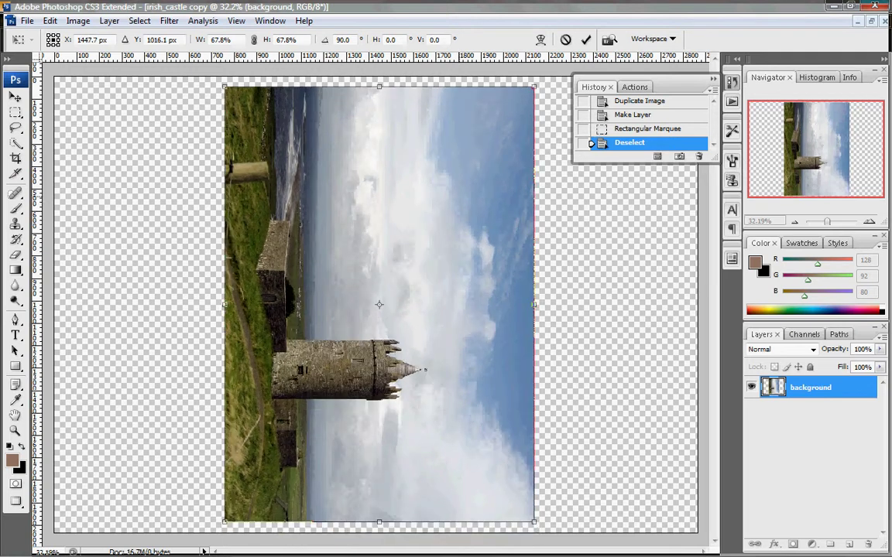
{"action": "key", "text": "Return"}
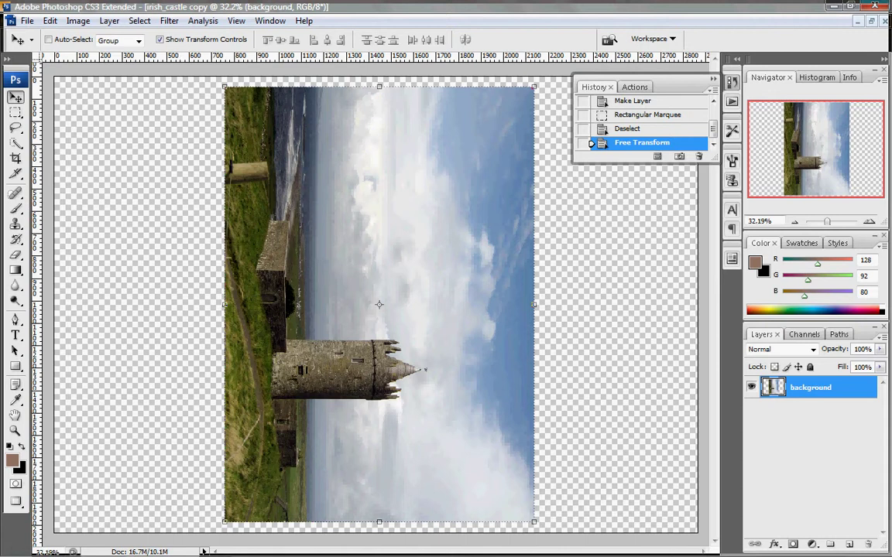
Trim the canvas based on transparent pixels on all four sides and return to the Move tool.
{"action": "left_click", "coordinate": [77, 20]}
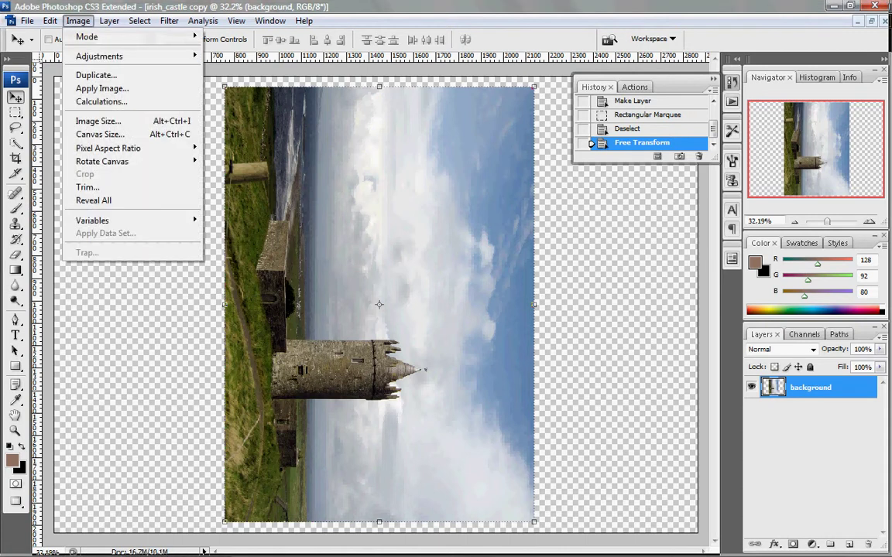
{"action": "left_click", "coordinate": [87, 187]}
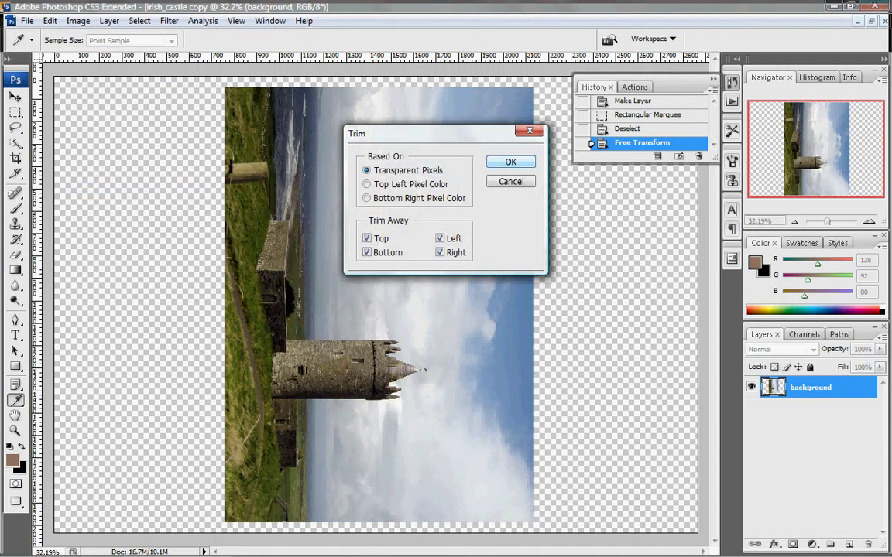
{"action": "key", "text": "Return"}
{"action": "key", "text": "v"}
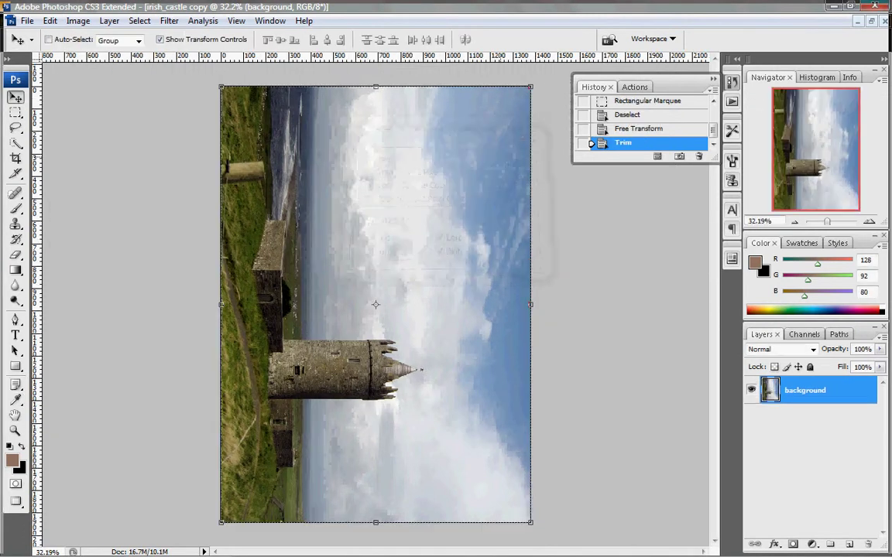